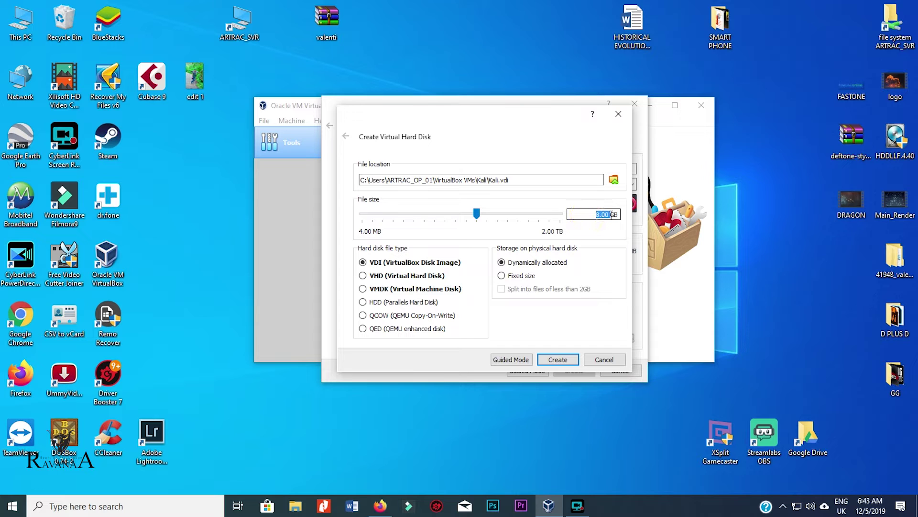
- Create the Kali.vdi hard disk at 20 GB, VDI type, dynamically allocated
type("20")
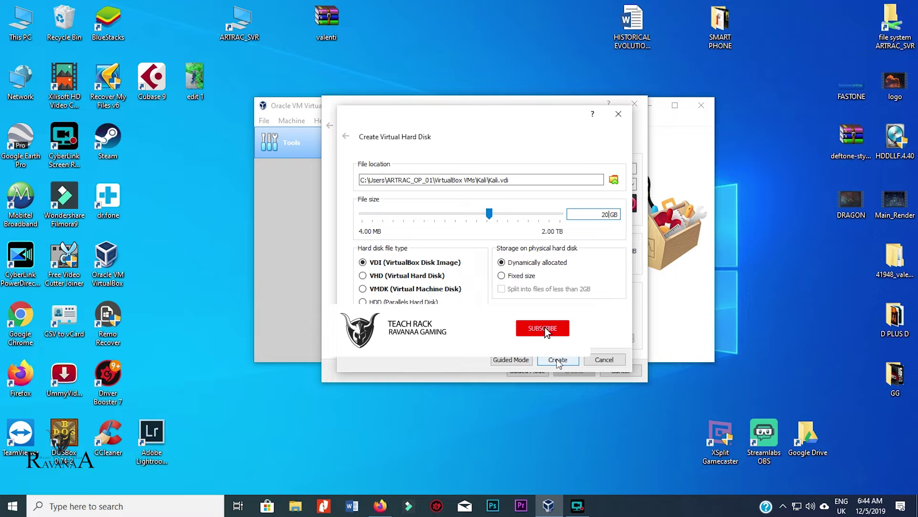
left_click(557, 363)
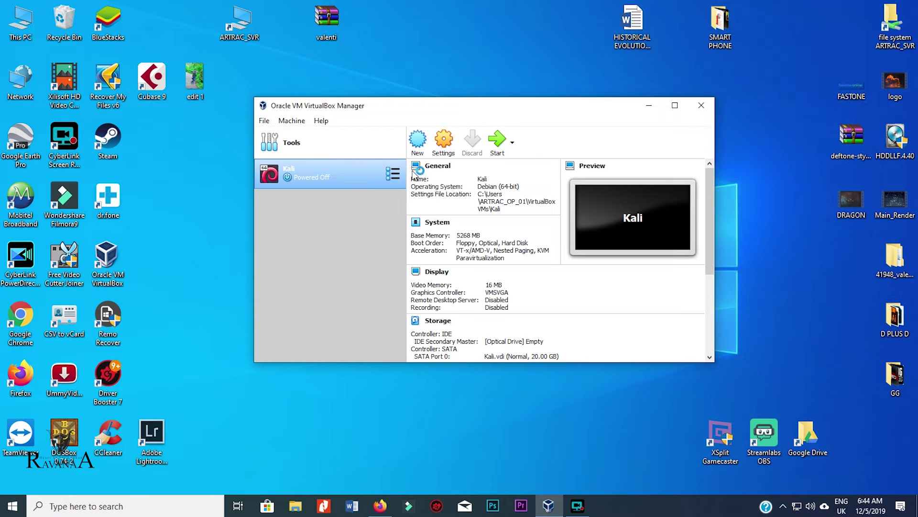
- Open the Kali VM's settings and review the General Advanced, Description and Disk Encryption tabs
left_click(441, 145)
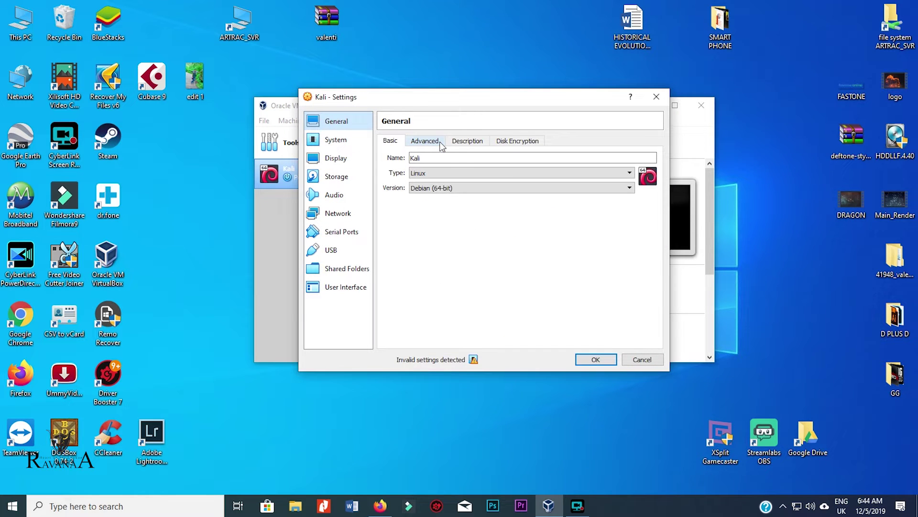
left_click(436, 142)
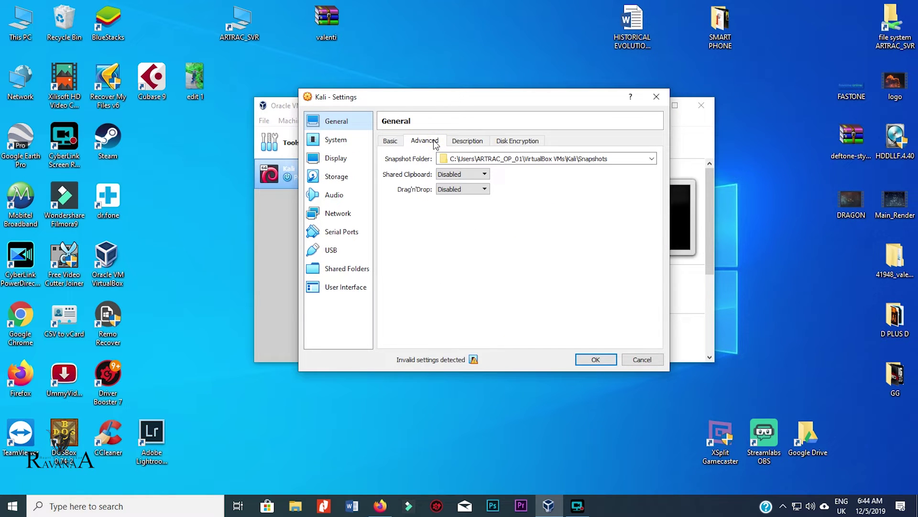
left_click(478, 144)
left_click(517, 141)
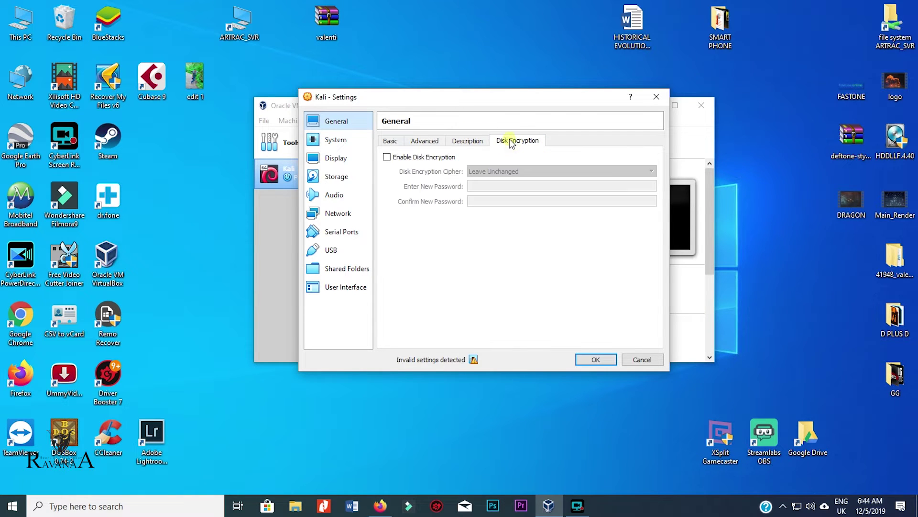
left_click(349, 141)
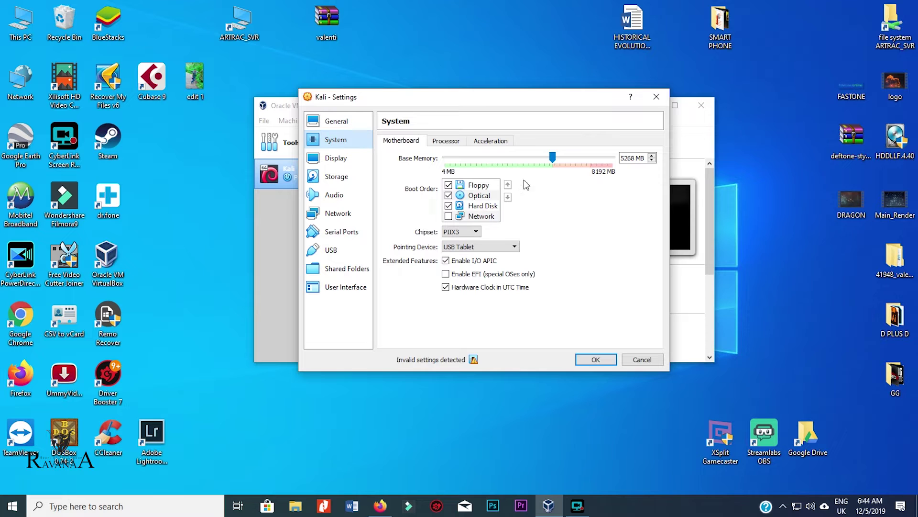
- Give Kali 4 processors and enable VT-x/AMD-V and nested paging under Acceleration
left_click(446, 143)
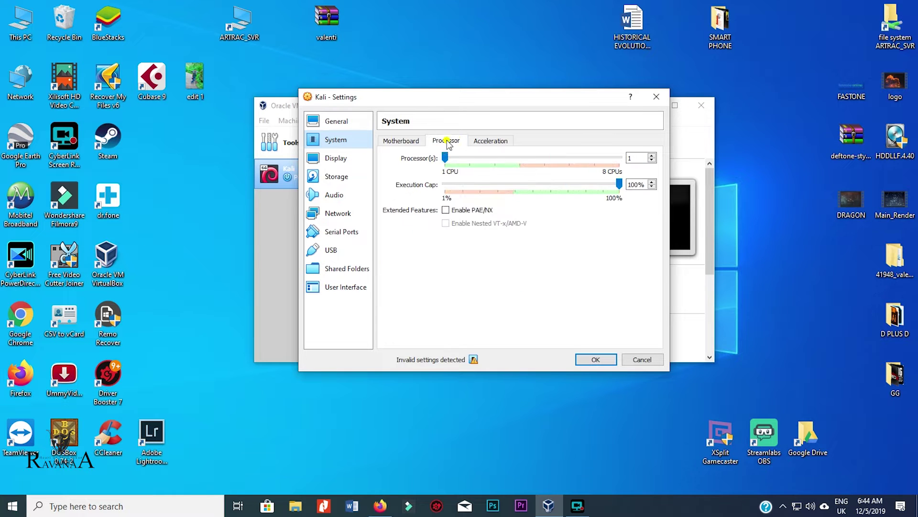
left_click_drag(448, 160, 516, 161)
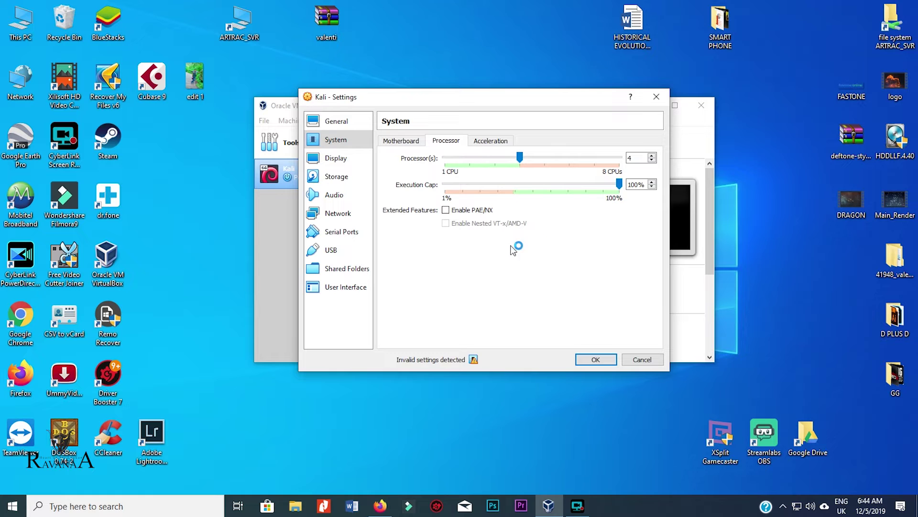
left_click(493, 141)
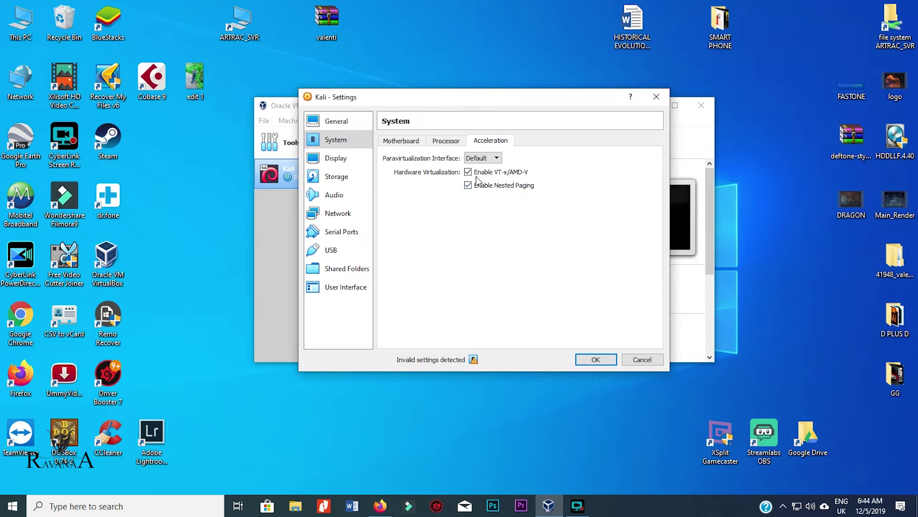
left_click(477, 174)
left_click(470, 172)
mouse_move(473, 360)
- Revisit the General Description, Advanced and Basic tabs, then the System Processor page
left_click(336, 121)
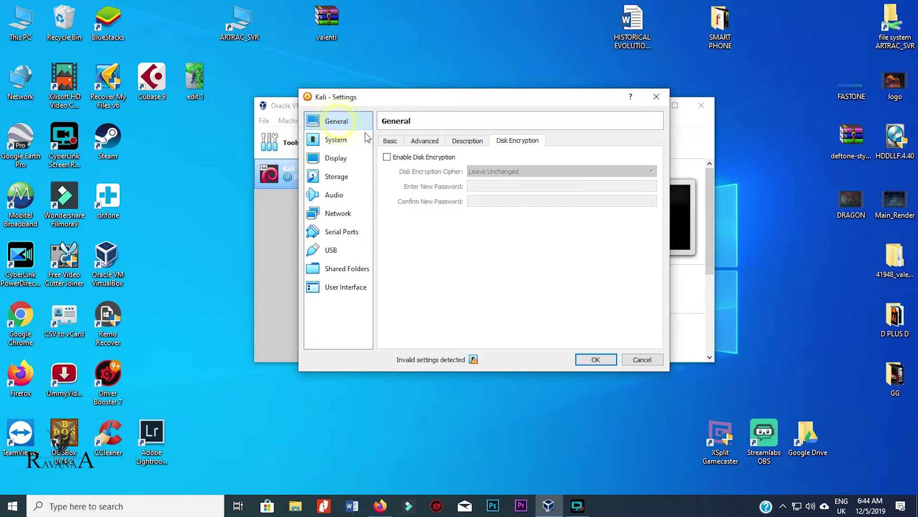
left_click(471, 140)
left_click(424, 140)
left_click(390, 141)
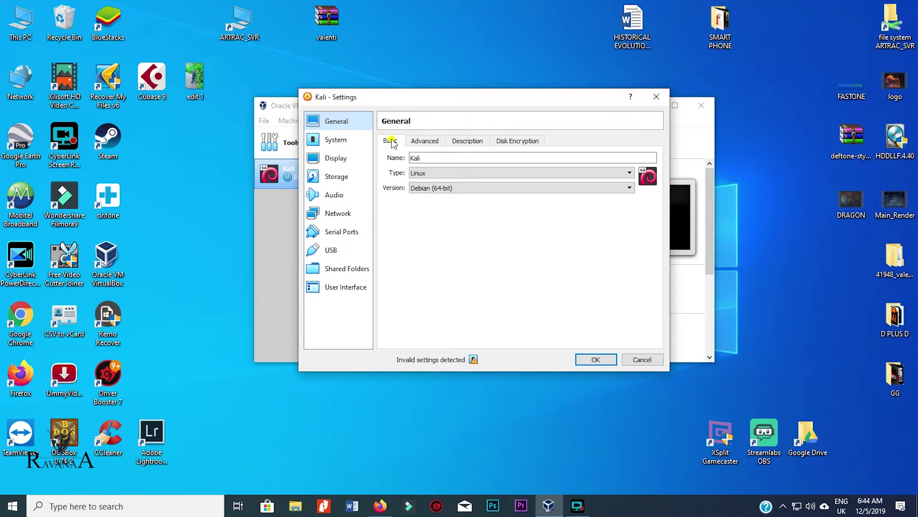
left_click(336, 139)
left_click(450, 140)
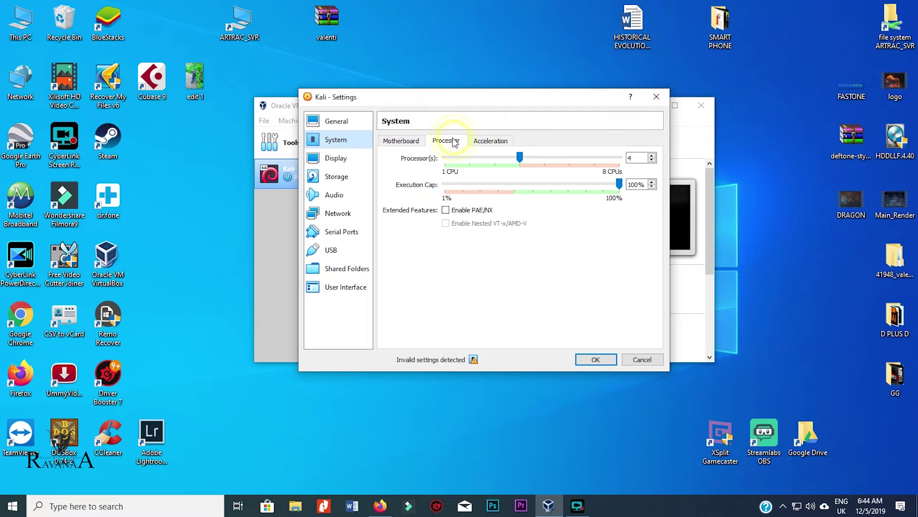
- Lower Kali's base memory from 5268 MB to 3803 MB on the Motherboard tab
left_click(402, 141)
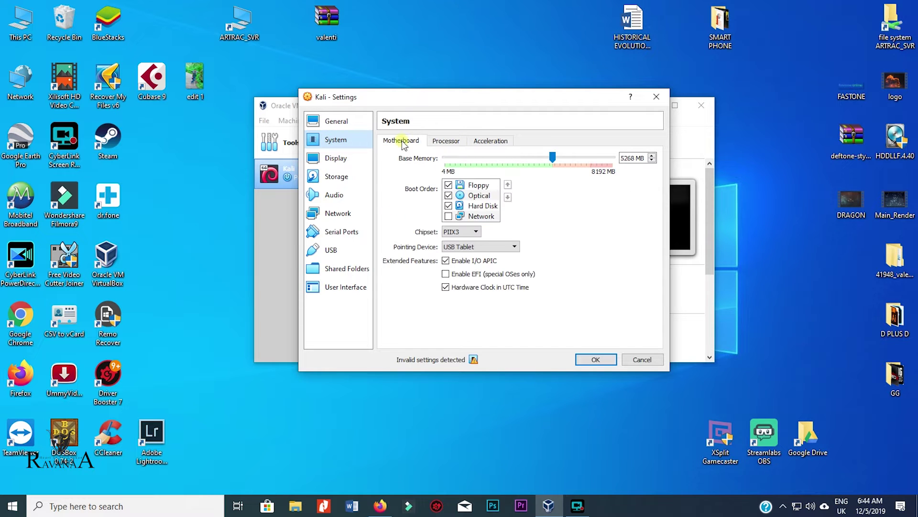
left_click_drag(552, 158, 523, 156)
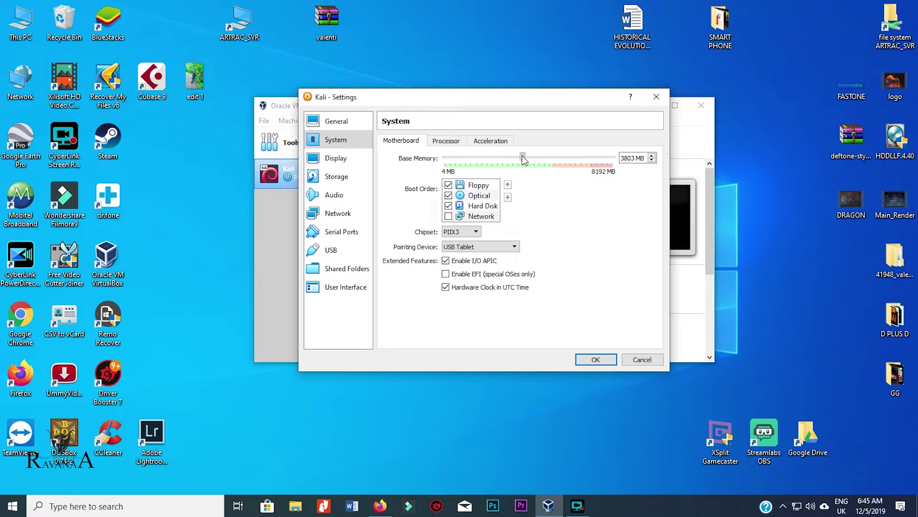
left_click(338, 121)
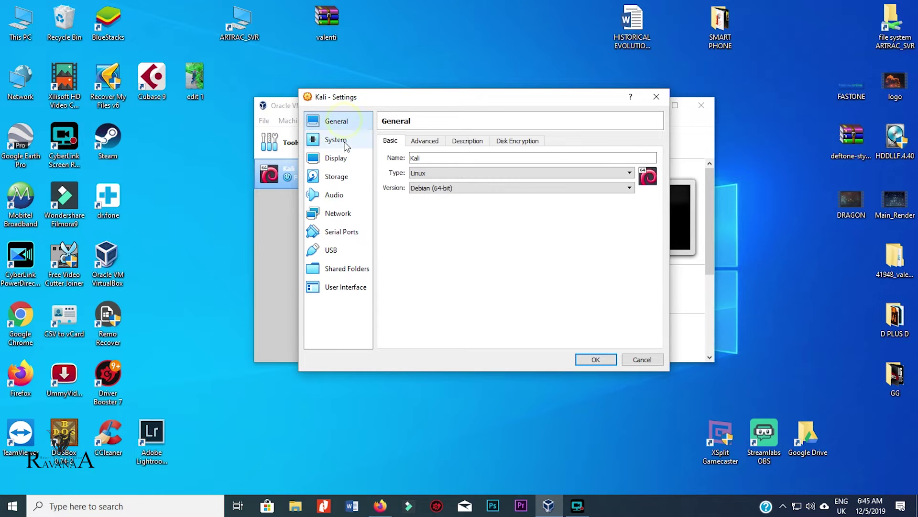
left_click(341, 159)
- Load kali-linux-2019.4-amd64.iso into the VM's empty optical drive and save the storage settings
left_click(337, 177)
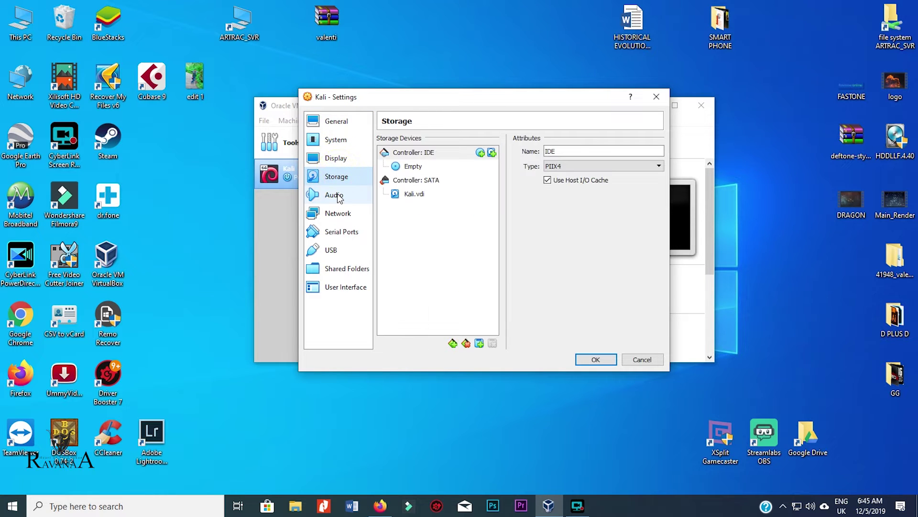
left_click(447, 165)
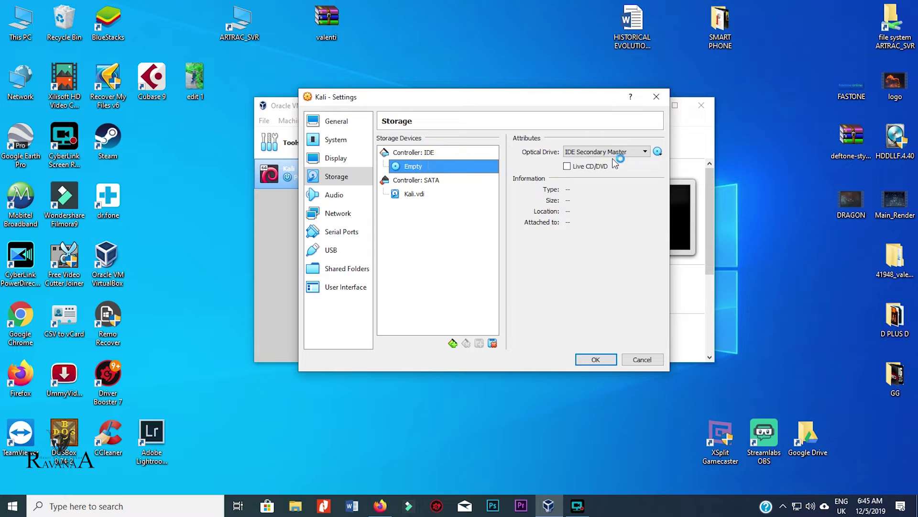
left_click(658, 152)
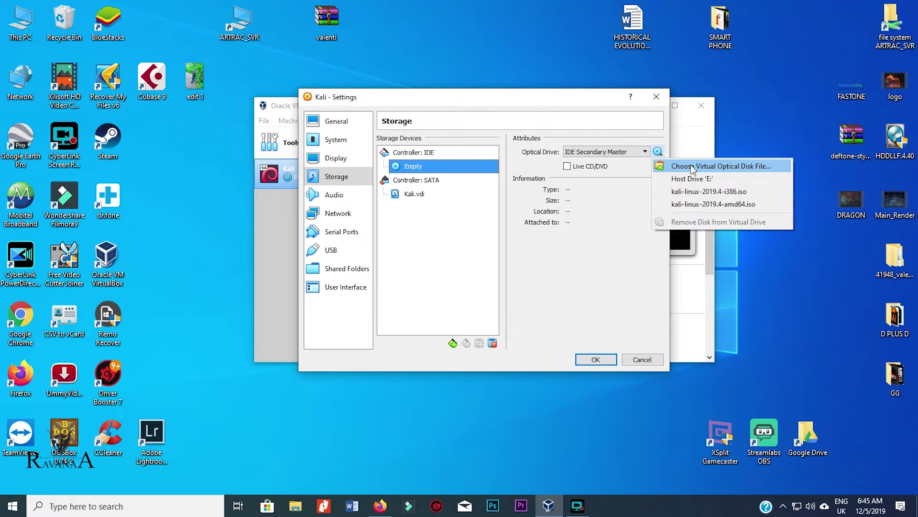
left_click(691, 165)
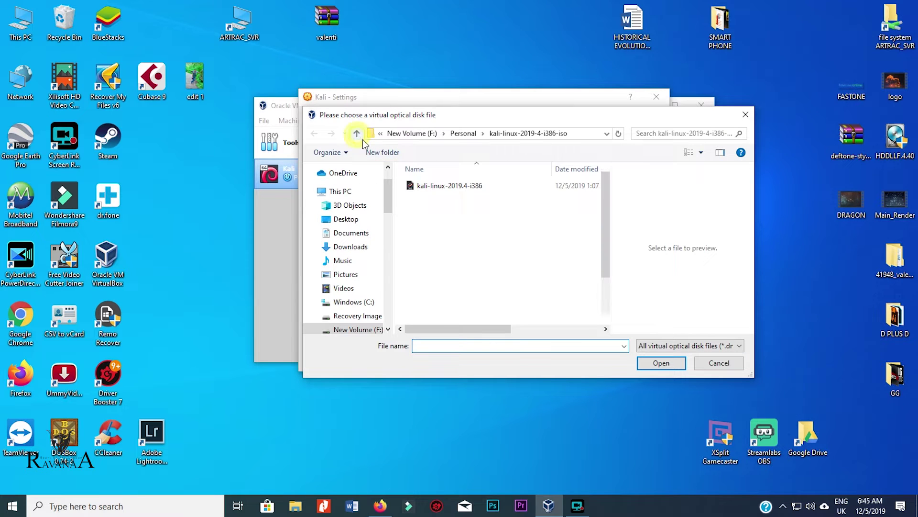
left_click(356, 133)
double_click(466, 244)
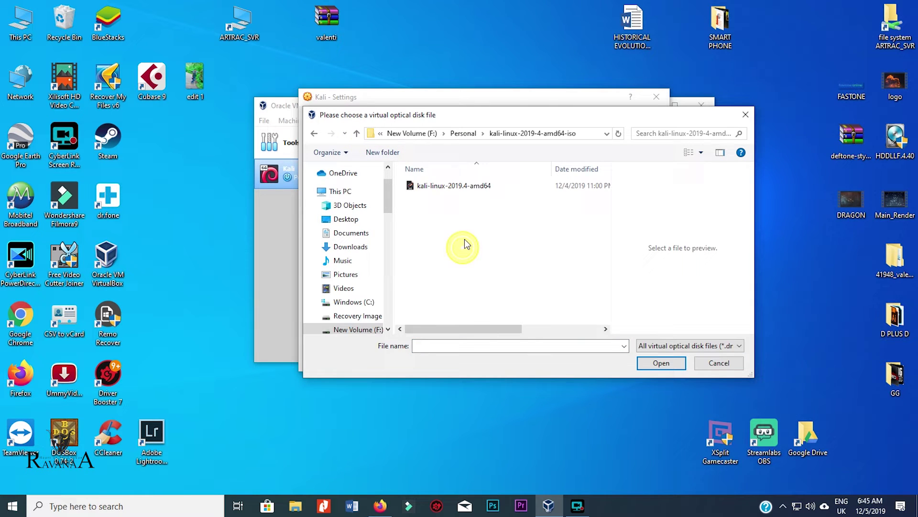
left_click(447, 187)
left_click(661, 363)
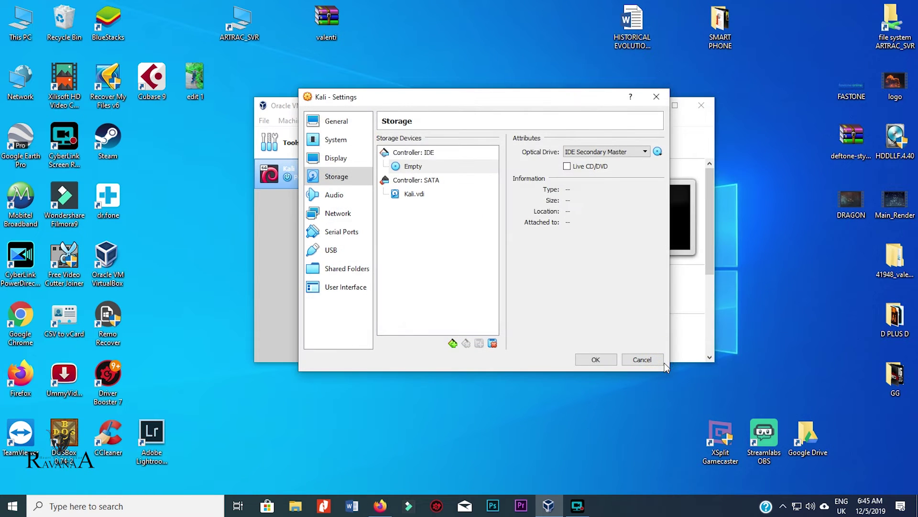
left_click(595, 360)
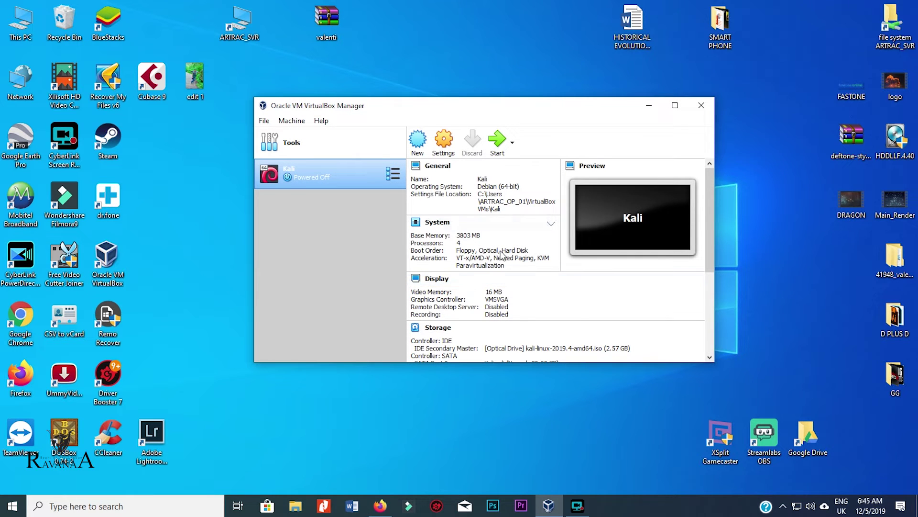
left_click(497, 142)
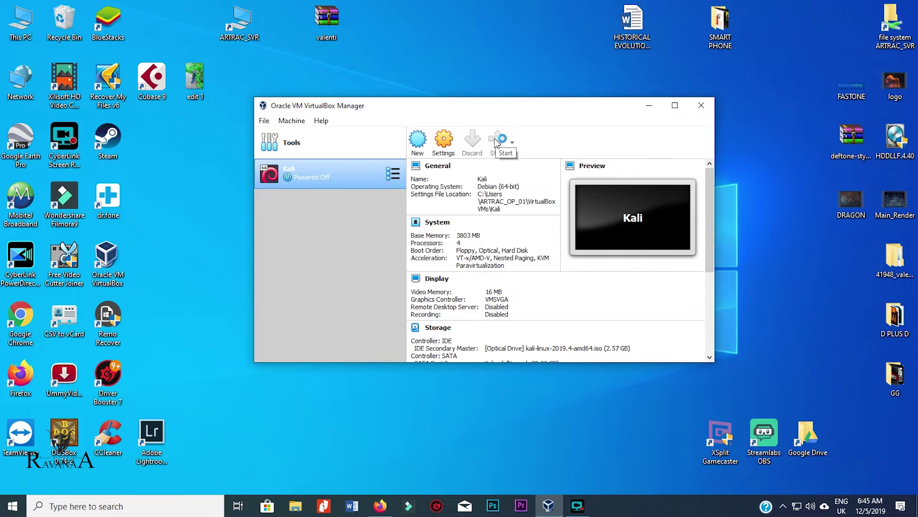
- Start the Kali VM and choose Graphical install from its boot menu
left_click(496, 142)
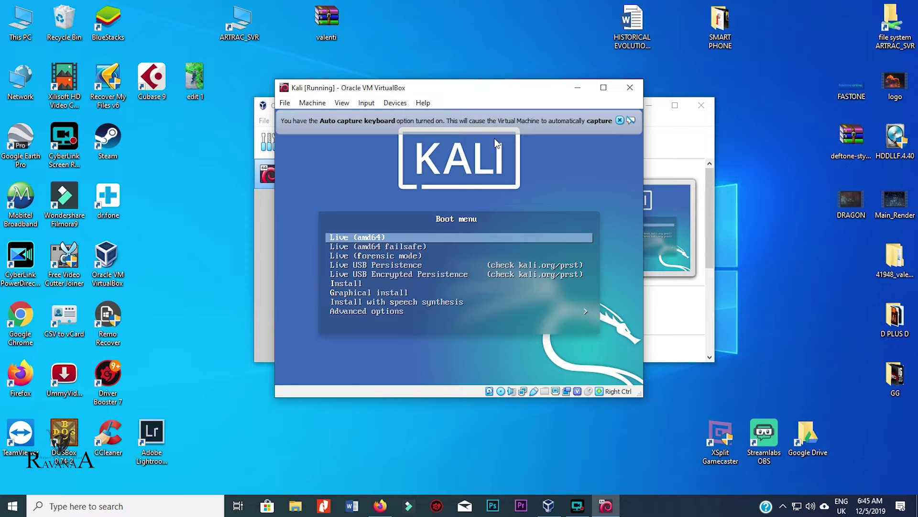
key("Down")
key("Down")
key("Down")
key("Down")
key("Down")
key("Down")
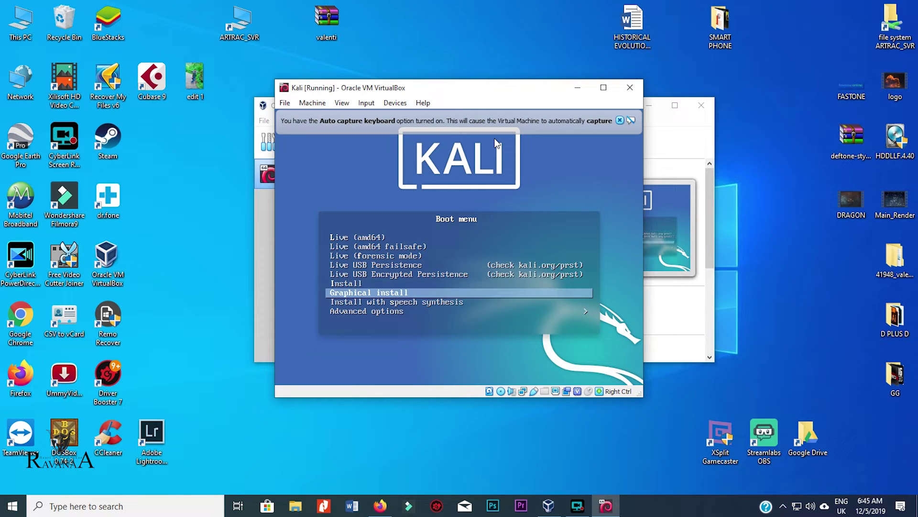
key("Return")
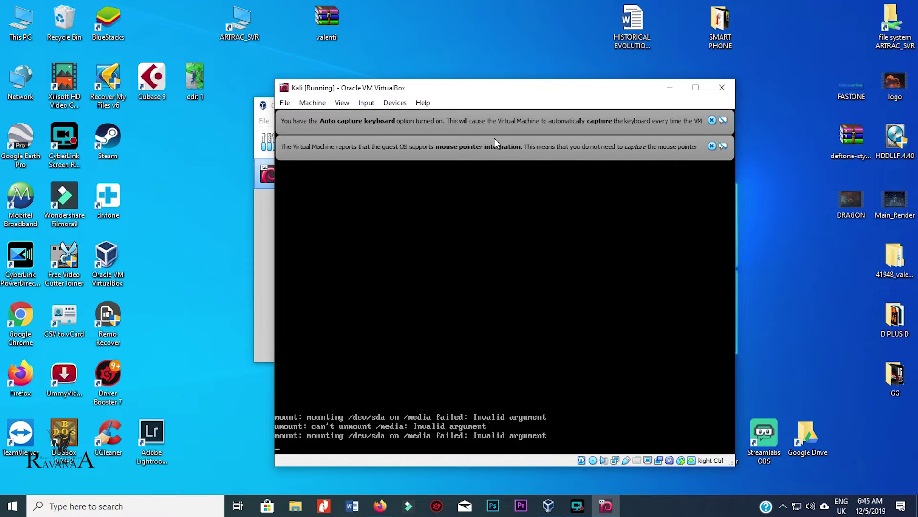
- Dismiss the notices, then set the installer language to English and location to United States
left_click(712, 146)
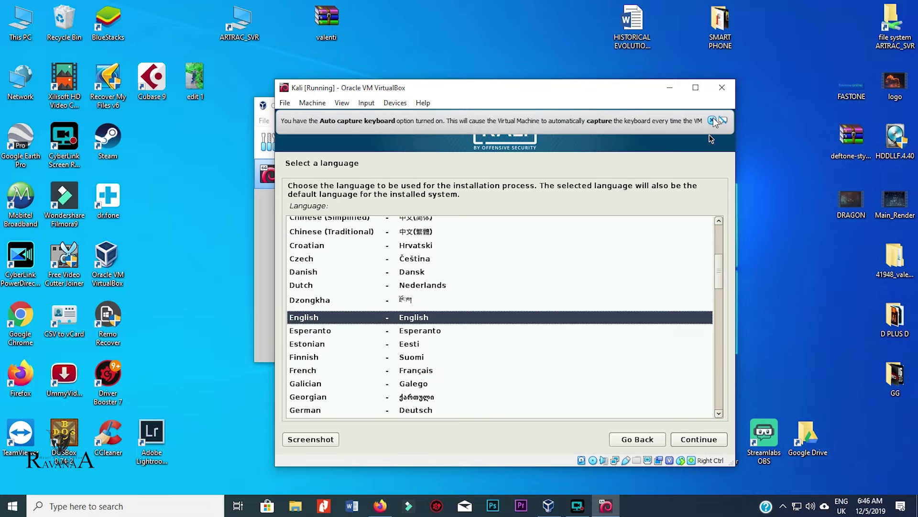
left_click(713, 120)
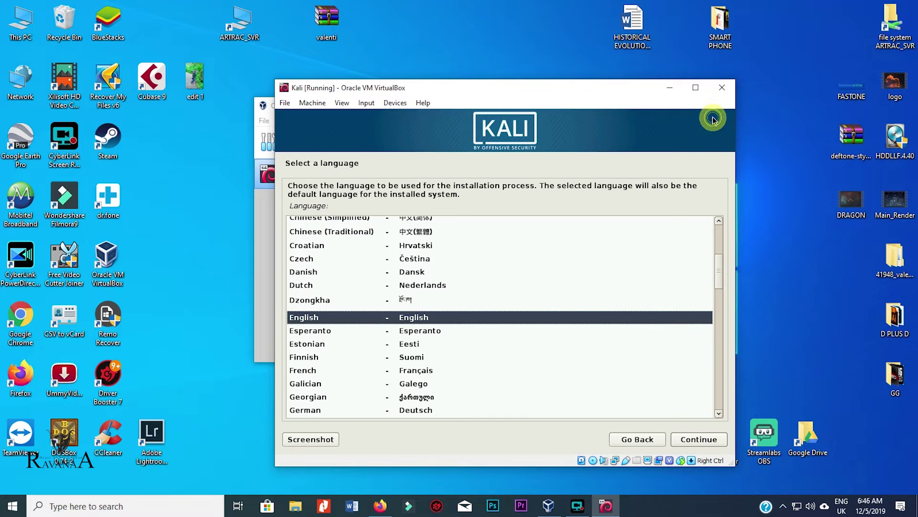
left_click(366, 317)
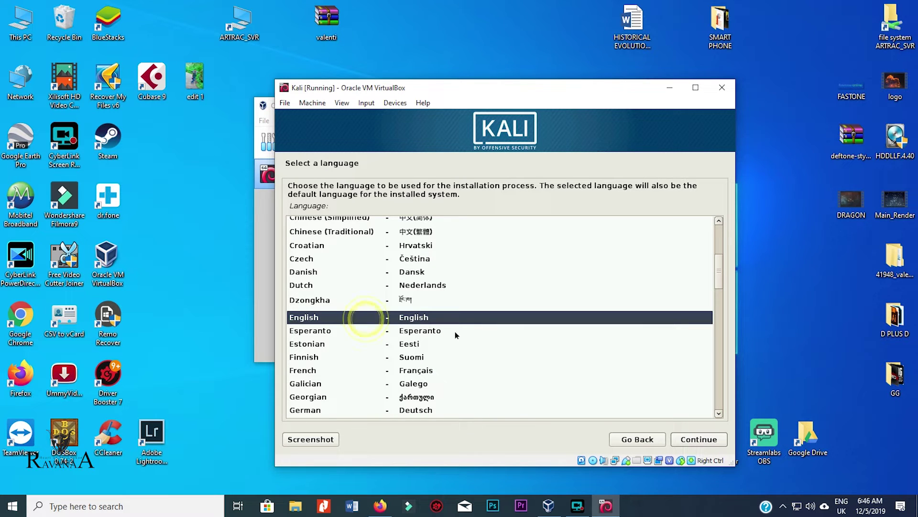
left_click(696, 441)
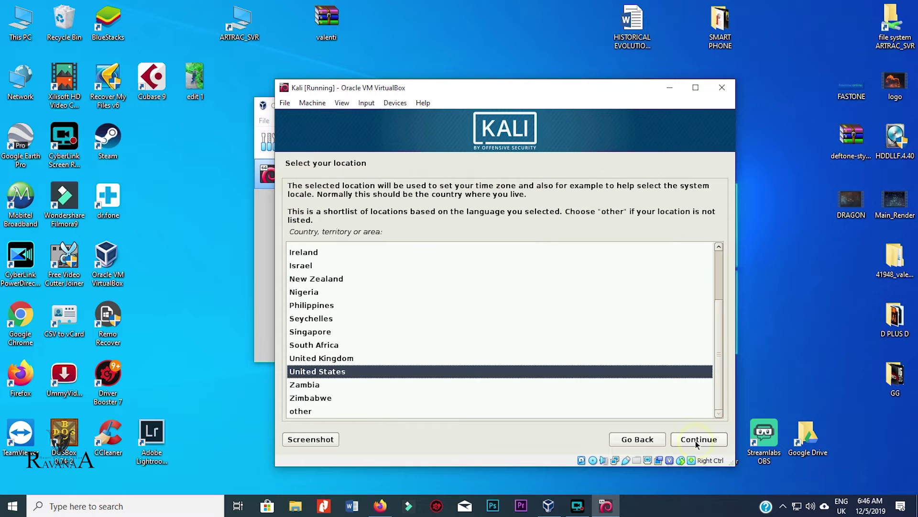
left_click(339, 371)
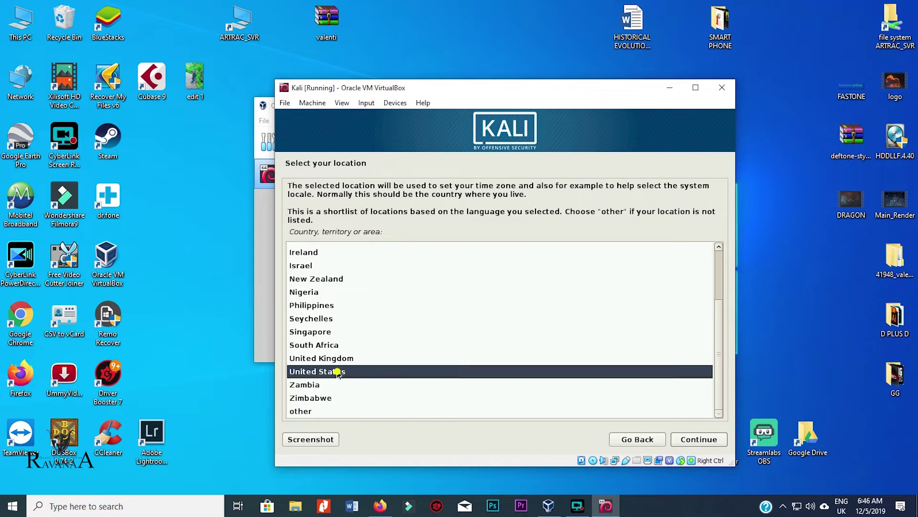
left_click(705, 440)
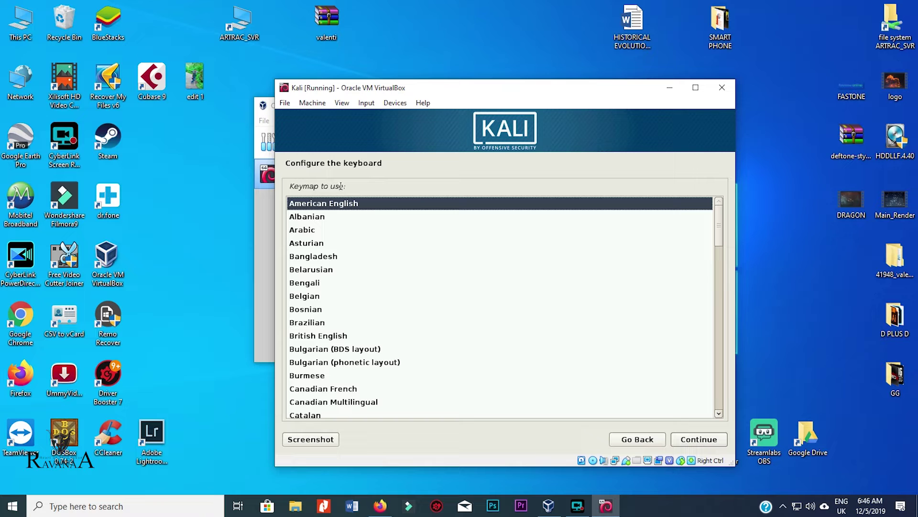
- Choose American English as the keymap and continue the installation
left_click(331, 207)
left_click(711, 443)
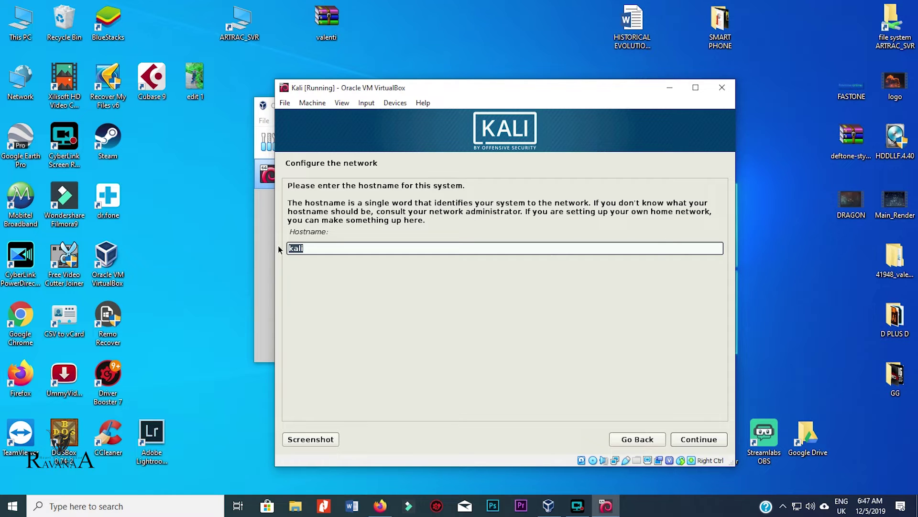
- Keep hostname kali, leave the domain blank, and enter the root password in both fields
left_click(698, 439)
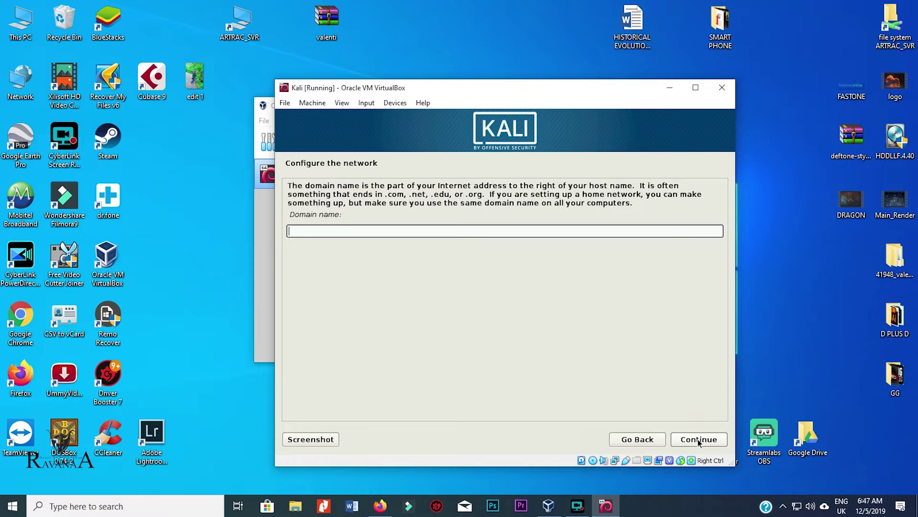
left_click(698, 439)
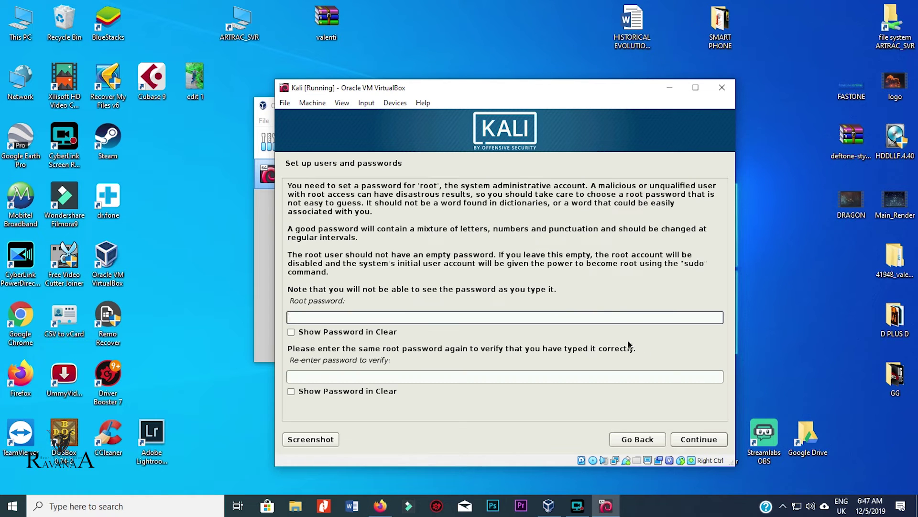
left_click(304, 316)
left_click(305, 377)
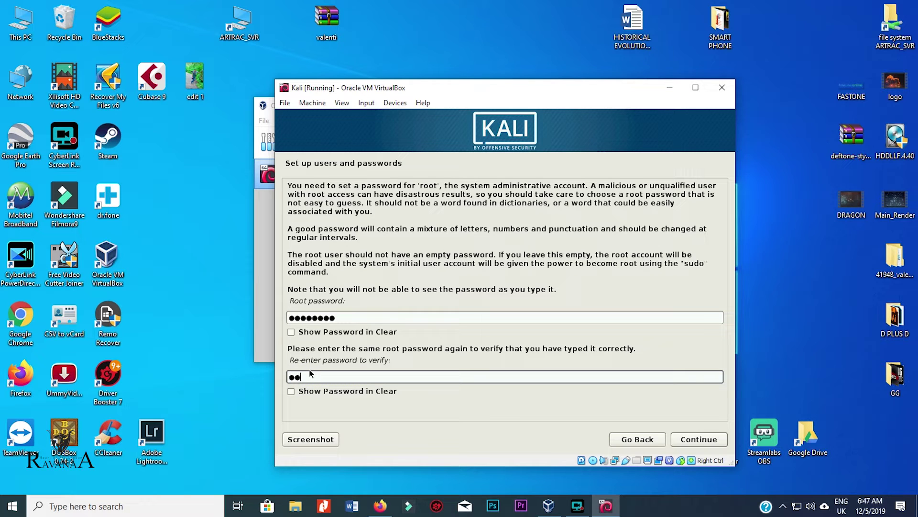
- Submit the root password and set the clock to the Central time zone
left_click(702, 438)
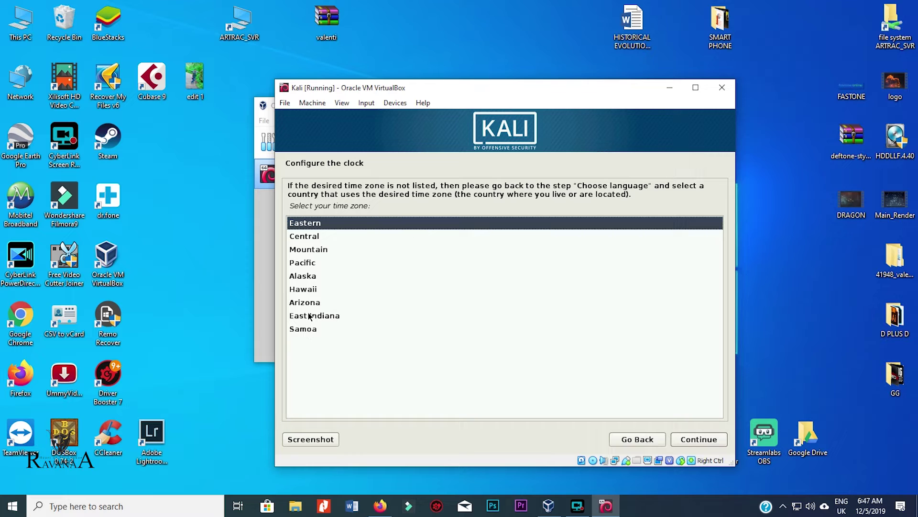
left_click(313, 238)
left_click(699, 439)
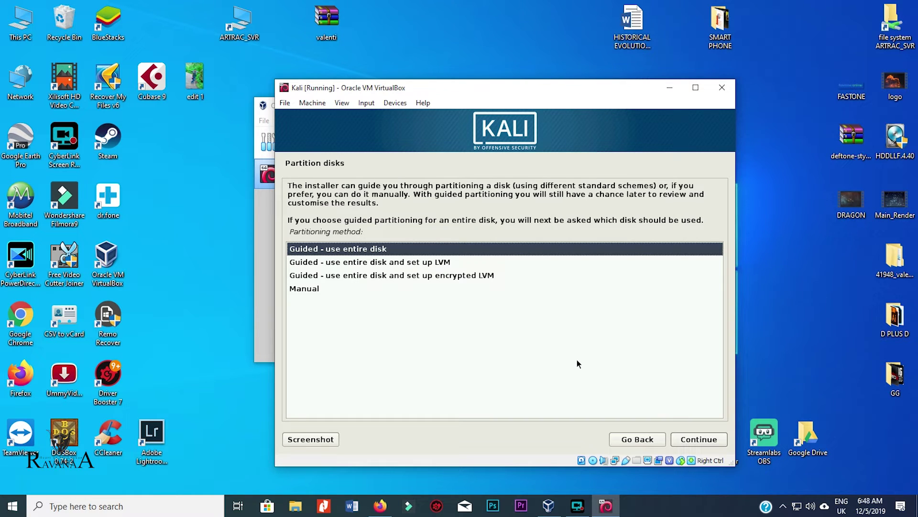
- Use guided partitioning on the whole 21.5 GB SCSI3 sda disk, all files in one partition
left_click(705, 443)
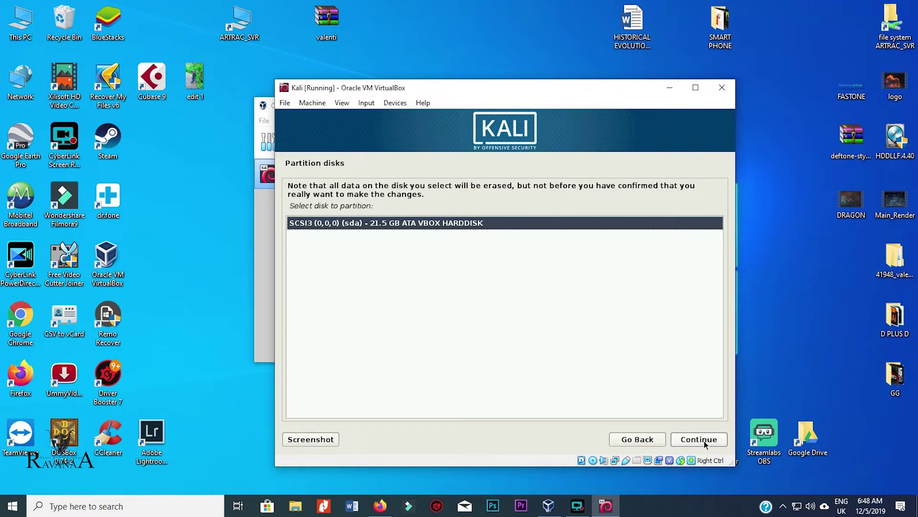
left_click(705, 443)
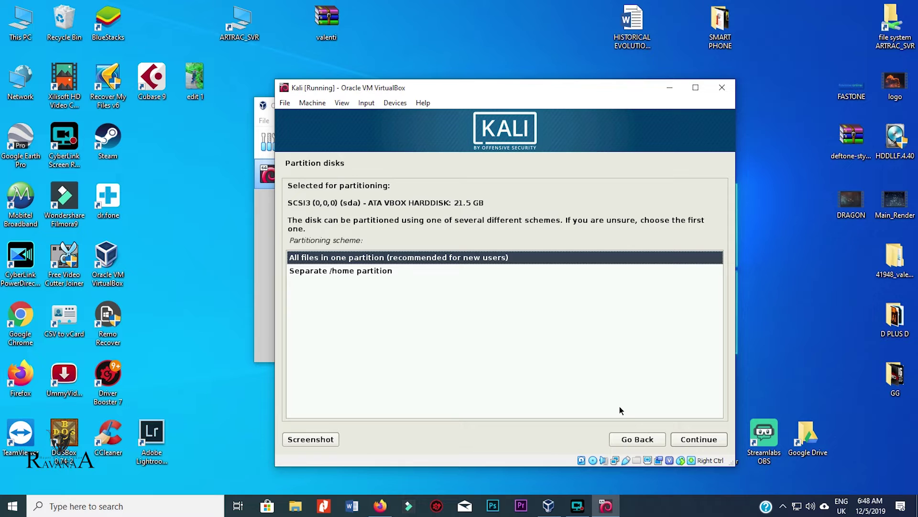
left_click(711, 440)
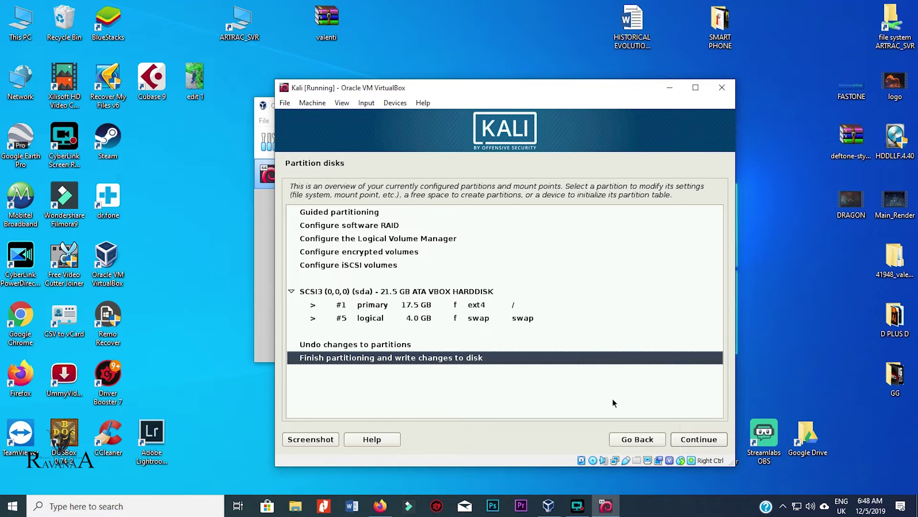
- Finish partitioning and confirm Yes to write the changes to disk
left_click(386, 359)
left_click(699, 439)
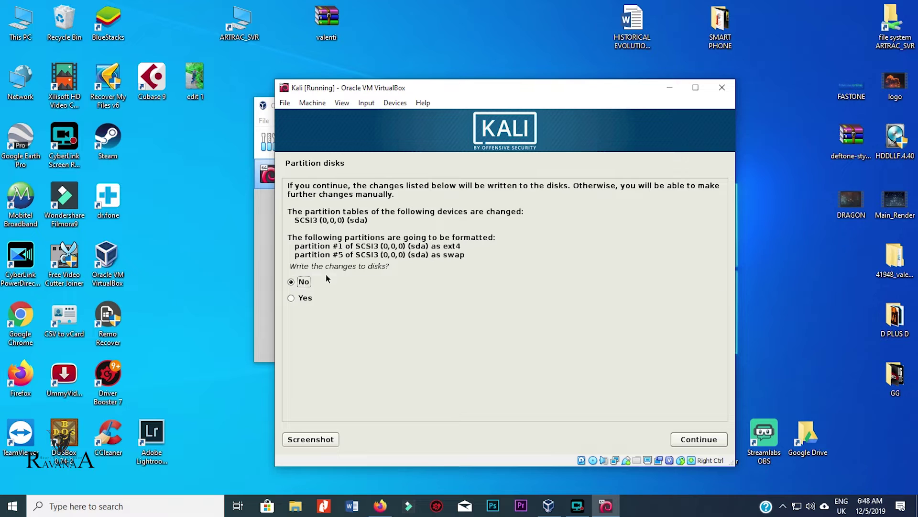
left_click(301, 298)
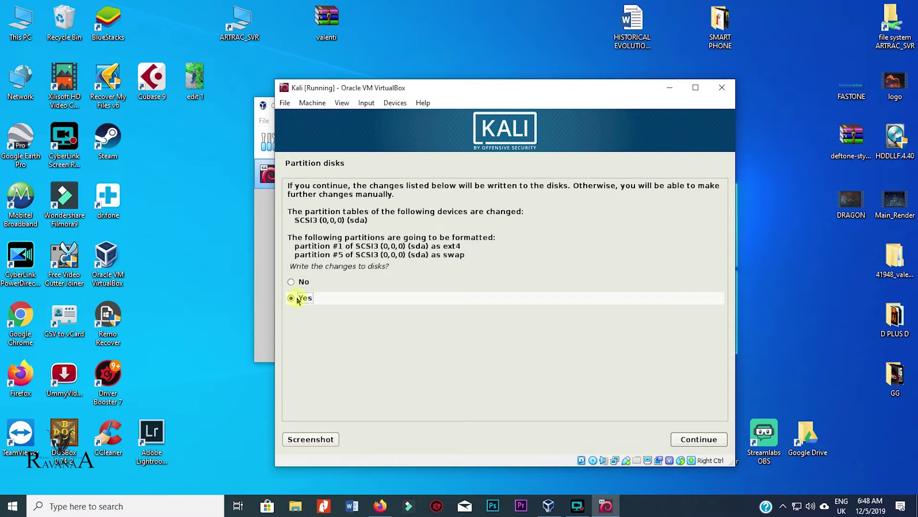
left_click(698, 439)
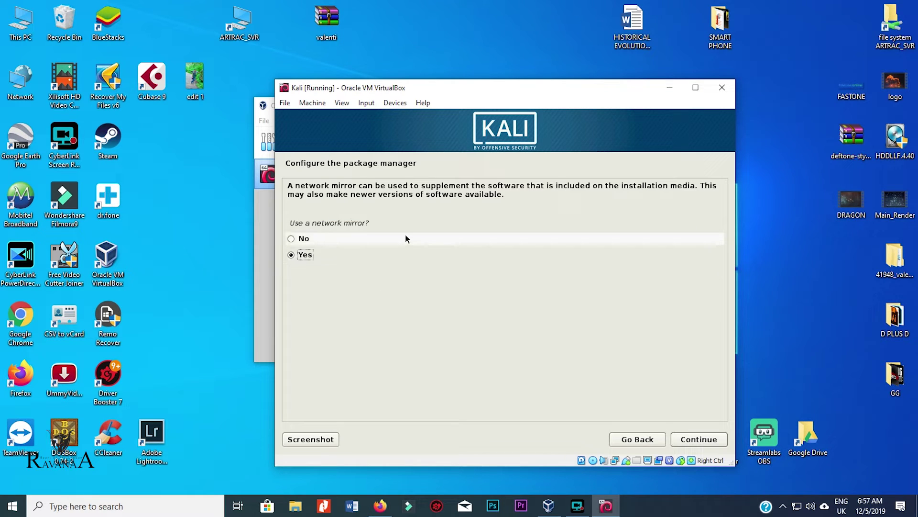
- Choose Yes for a network mirror and leave the HTTP proxy field empty
left_click(353, 255)
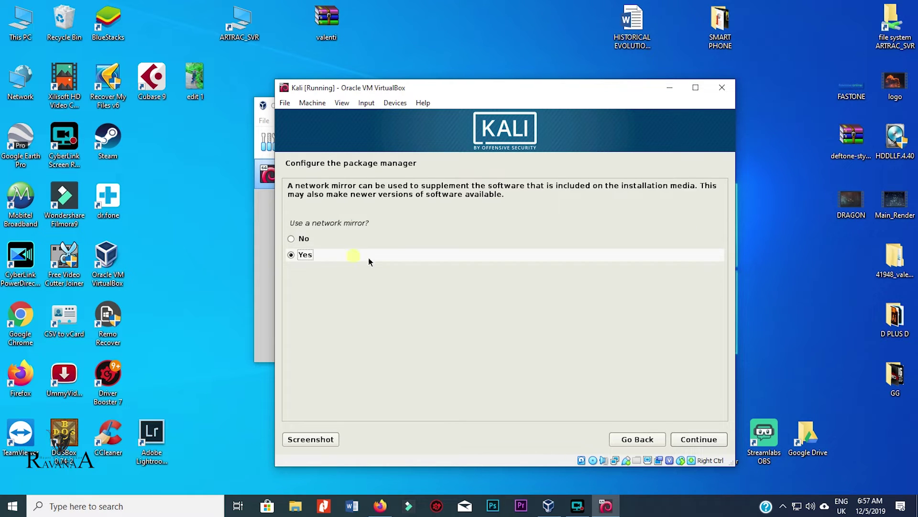
left_click(700, 440)
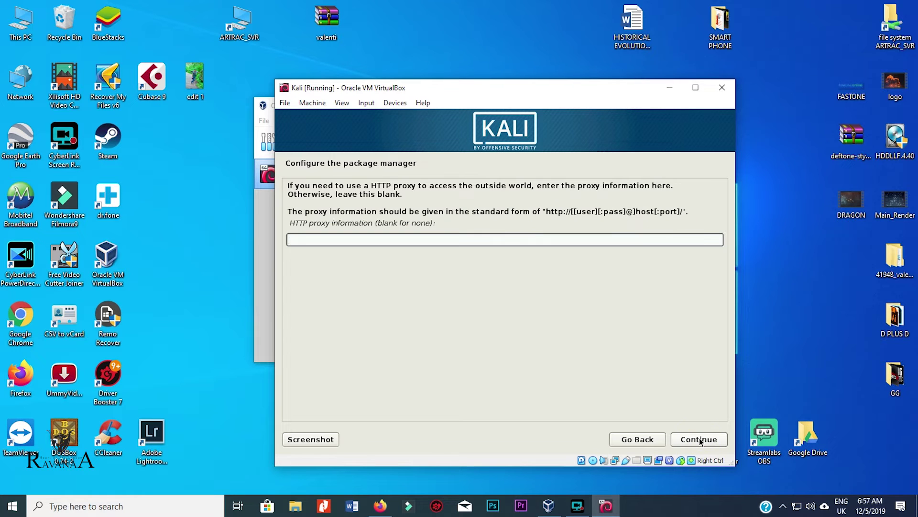
left_click(700, 440)
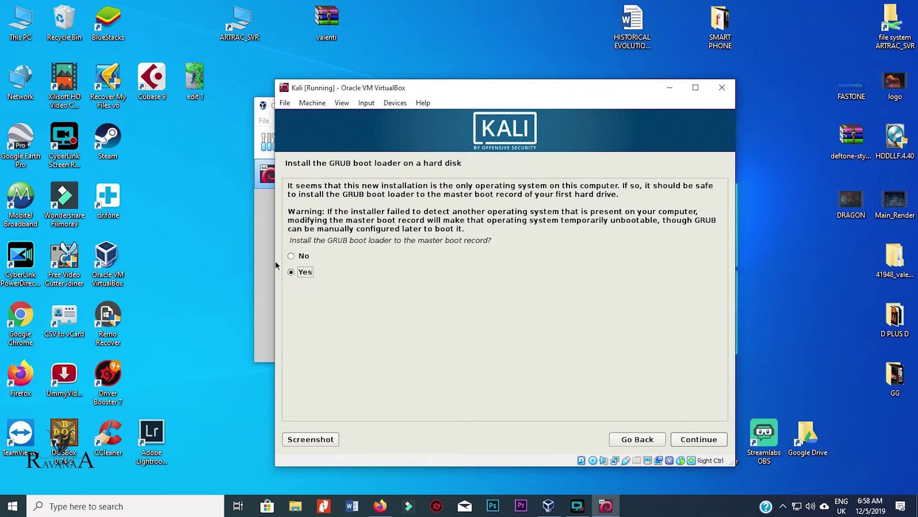
- Agree to install GRUB to the master boot record and choose /dev/sda as its device
left_click(691, 441)
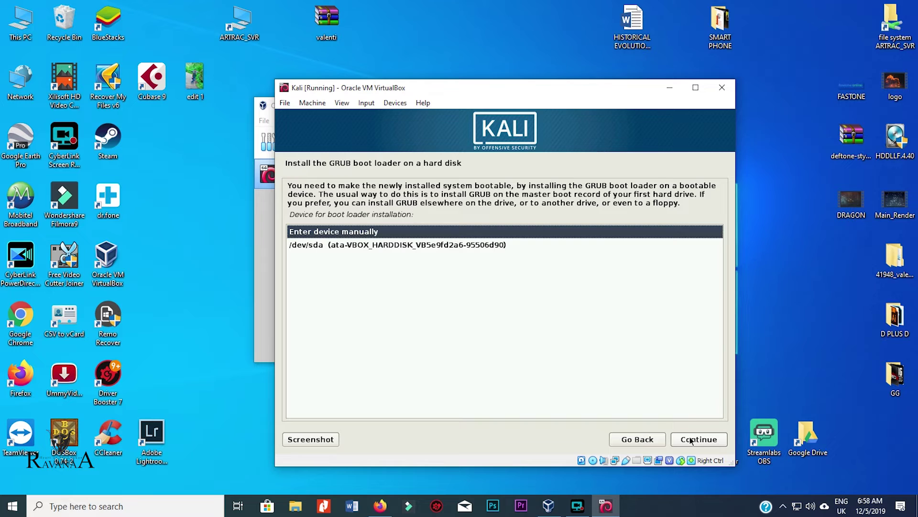
left_click(442, 245)
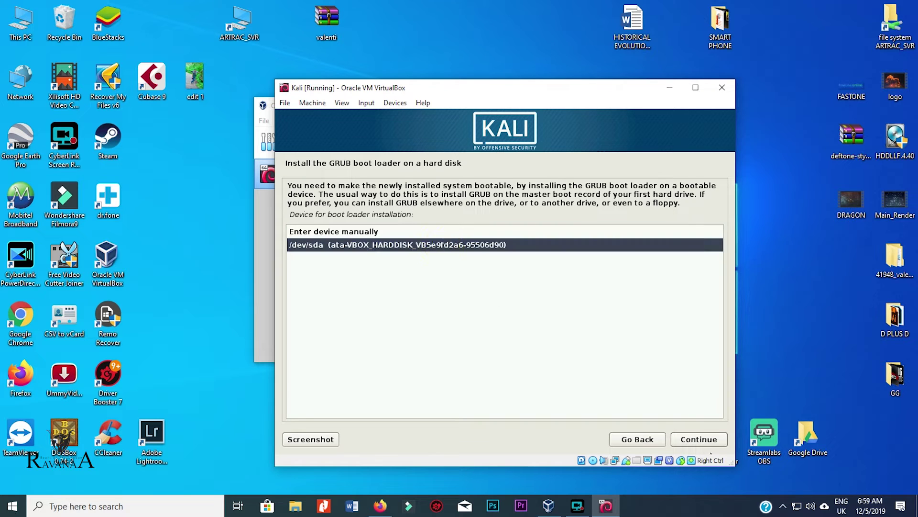
left_click(710, 440)
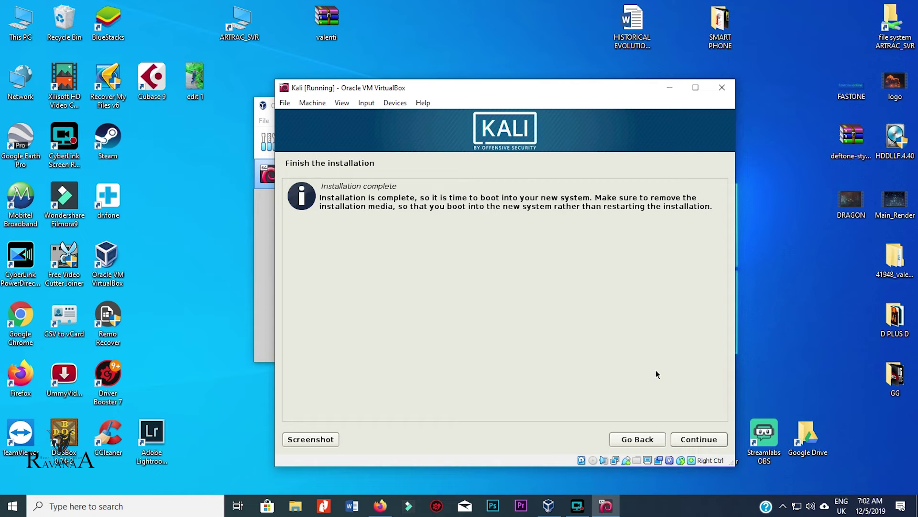
- Continue from the Installation complete page so the finishing clean-up steps run
left_click(699, 445)
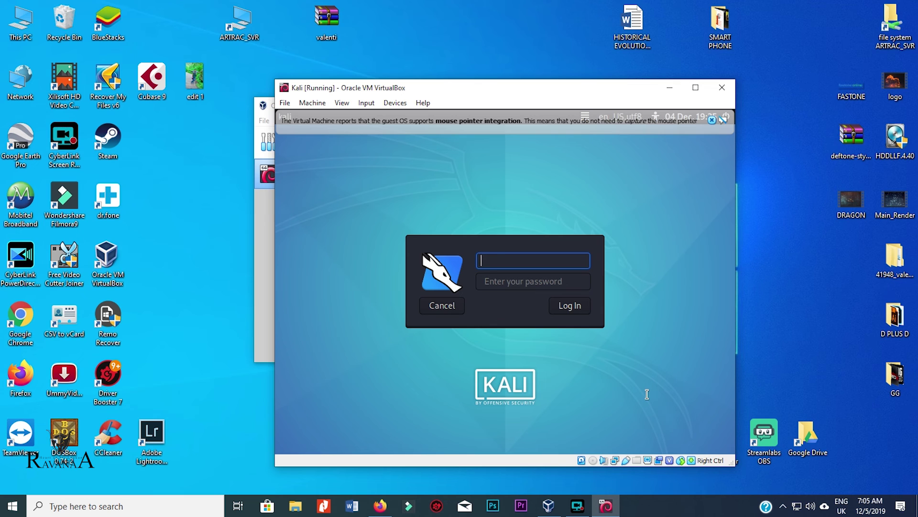
- Log in with username root and the account password to reach the Kali desktop
type("root")
key("Tab")
type("********")
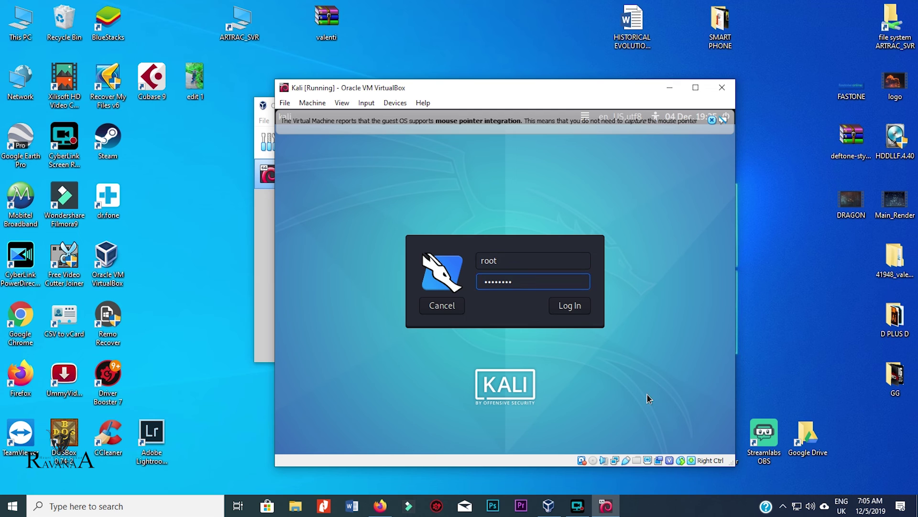
key("Return")
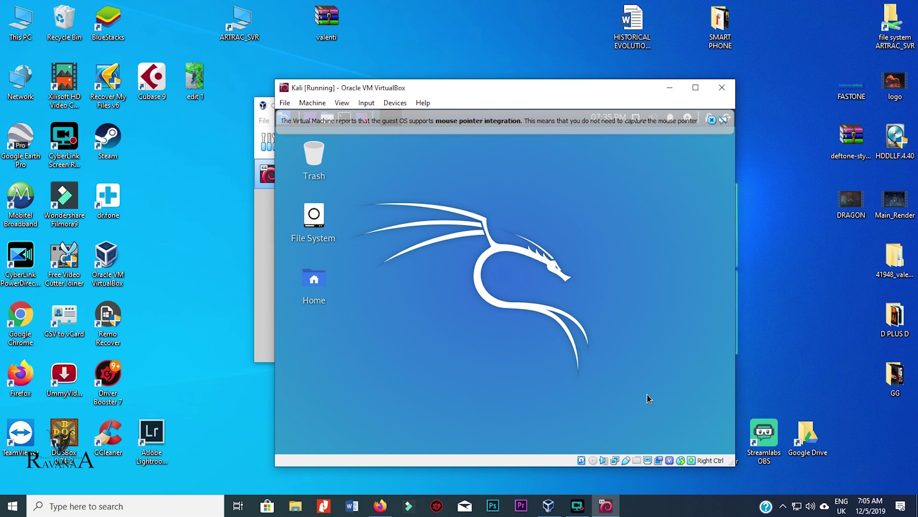
- Close the mouse integration notification bar and maximize the Kali VM window
left_click(711, 119)
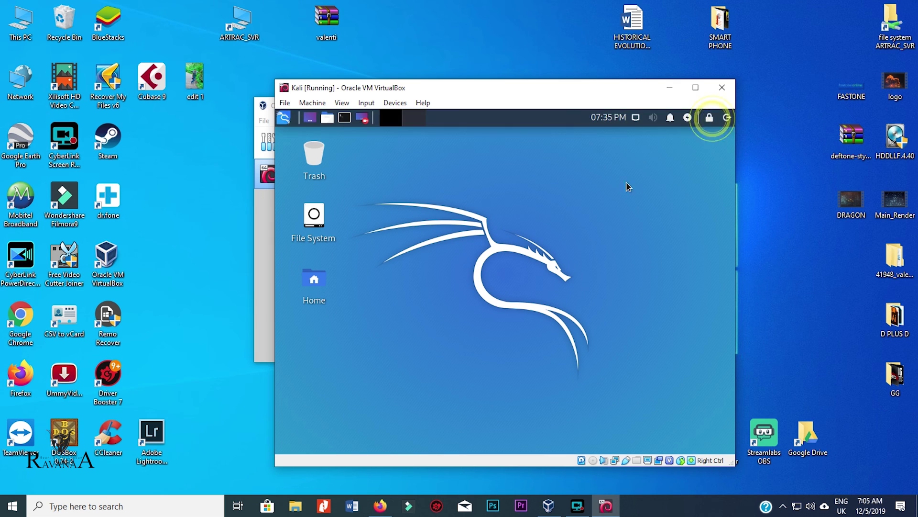
left_click(695, 88)
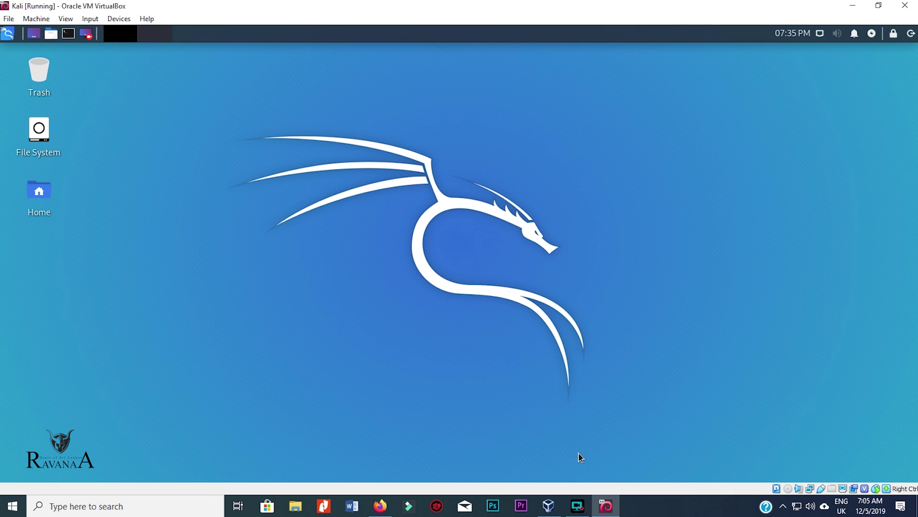
left_click(577, 506)
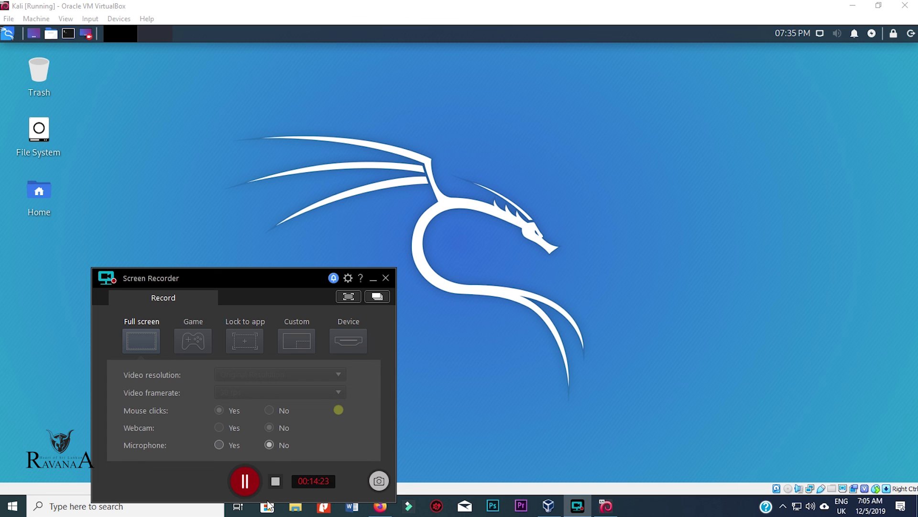
left_click(275, 483)
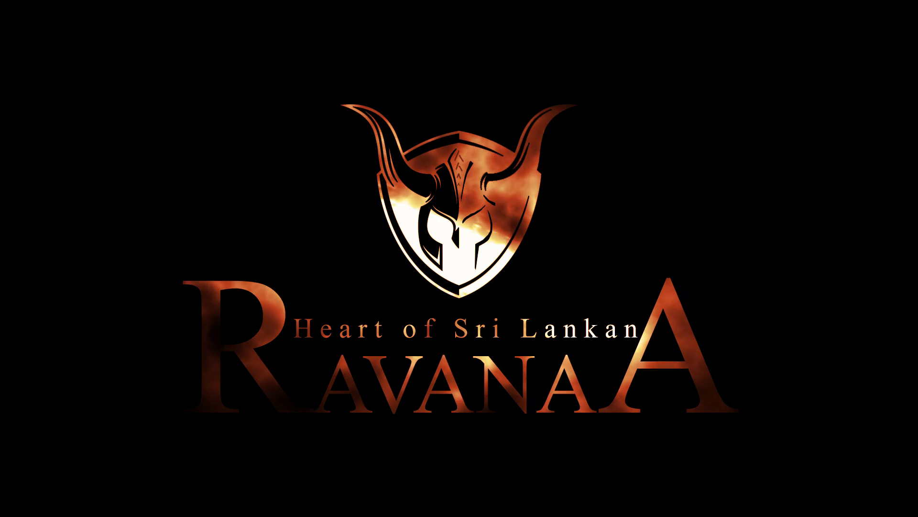